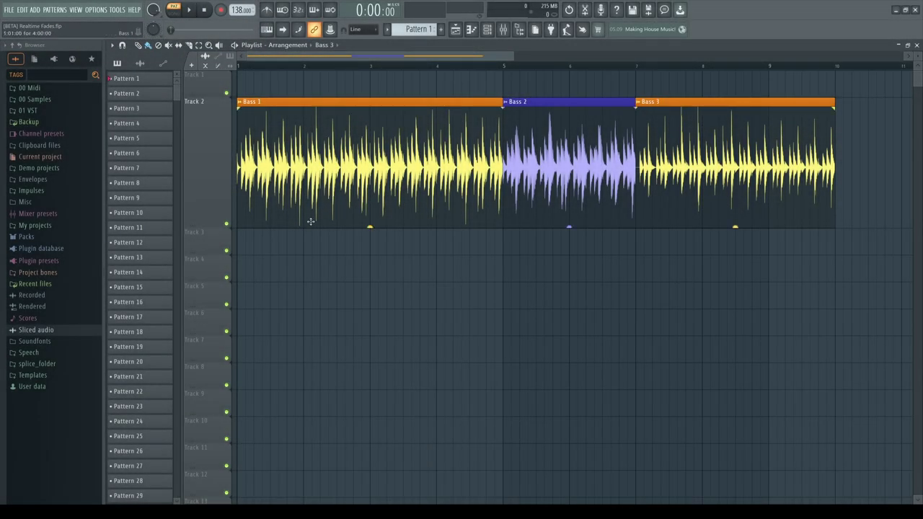
Trial-slice Bass 1 at bars 2 and 3, then undo so the clip stays whole.
drag(306, 260, 303, 106)
drag(367, 258, 371, 104)
key(ctrl+z)
key(ctrl+z)
Fade Bass 1 in up to bar 3, set its gain to -6.4dB, and hide fade and gain previews.
drag(239, 106, 373, 107)
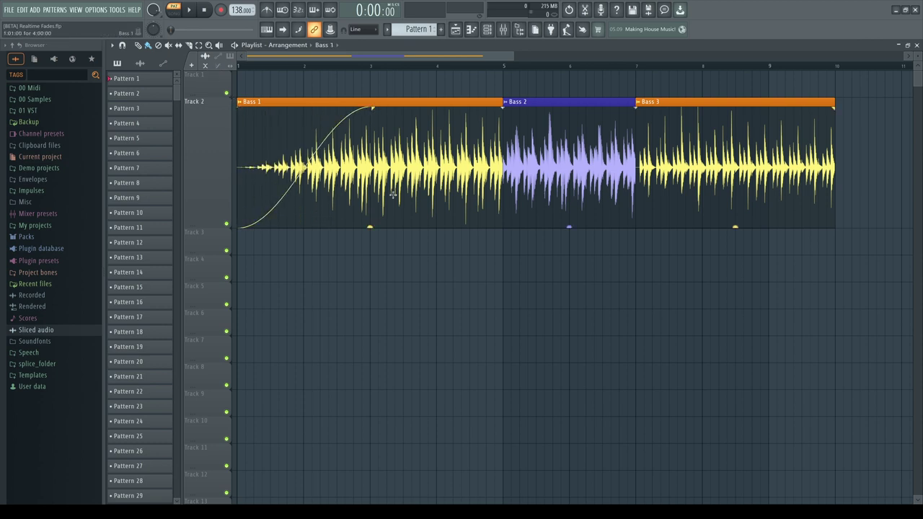
drag(370, 228, 370, 237)
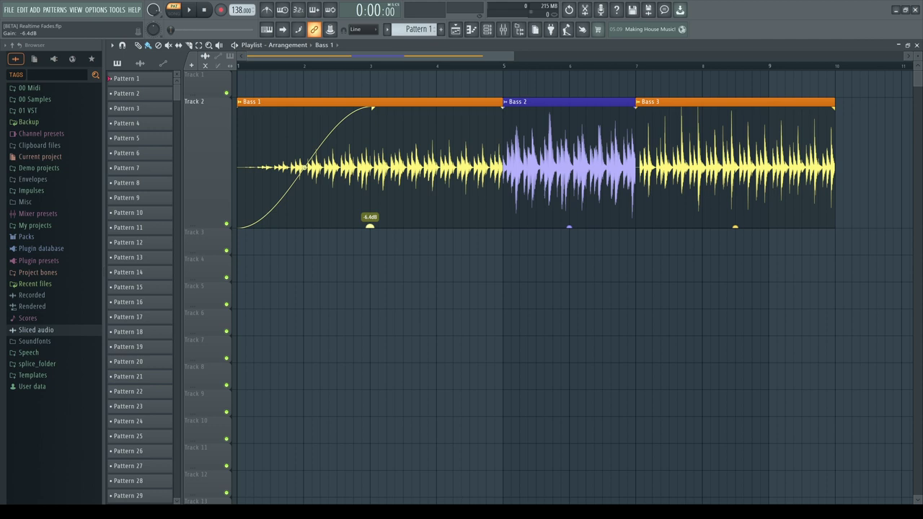
click(229, 56)
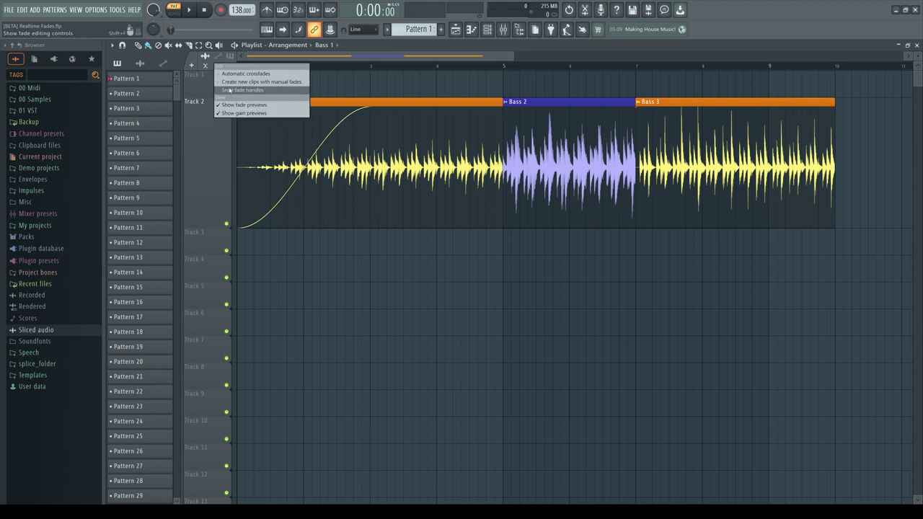
click(231, 105)
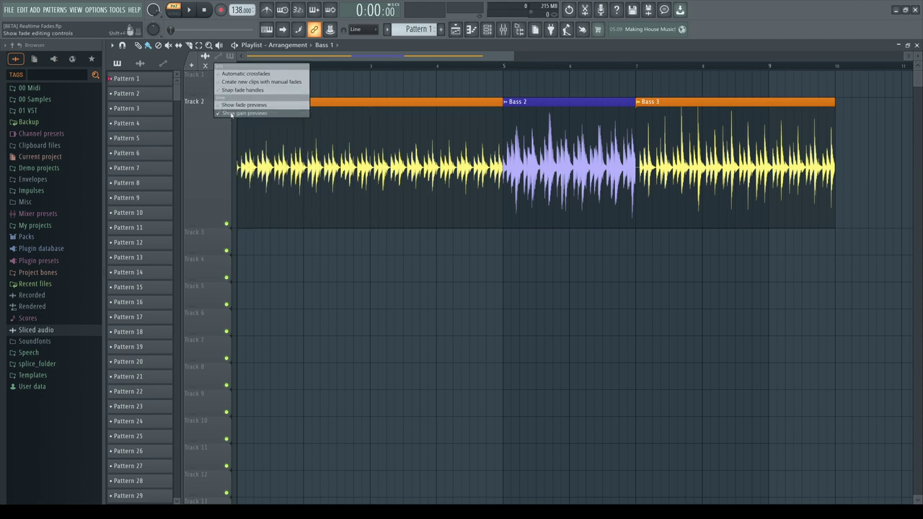
click(231, 114)
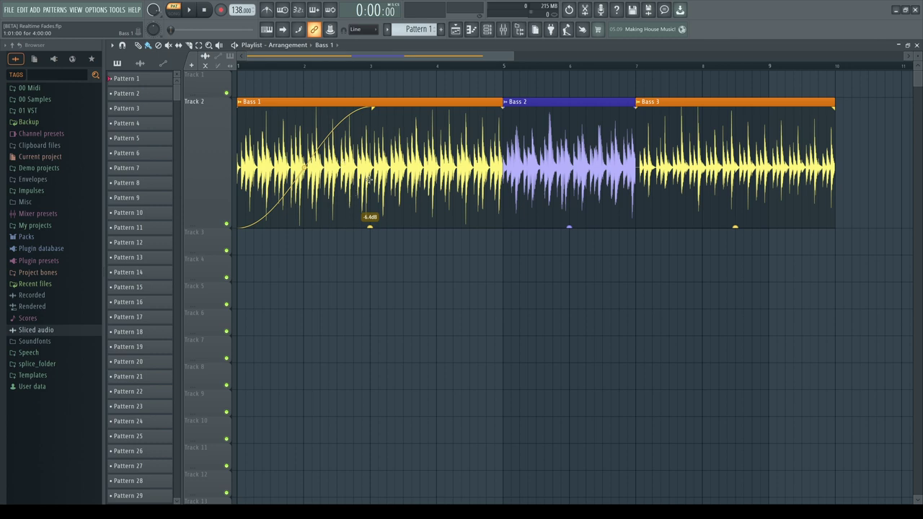
key(alt)
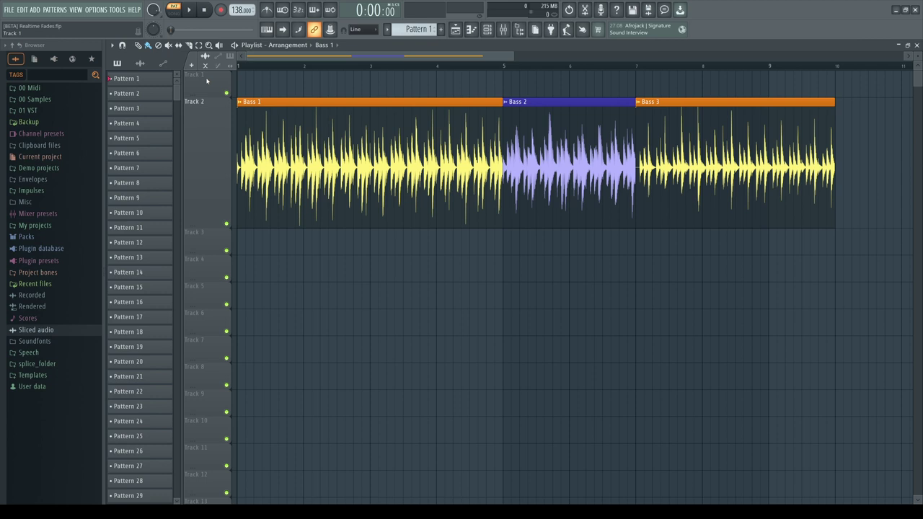
Extend Bass 1's fade-in to bar 3 and toggle off the fade and gain waveform previews.
drag(239, 106, 371, 108)
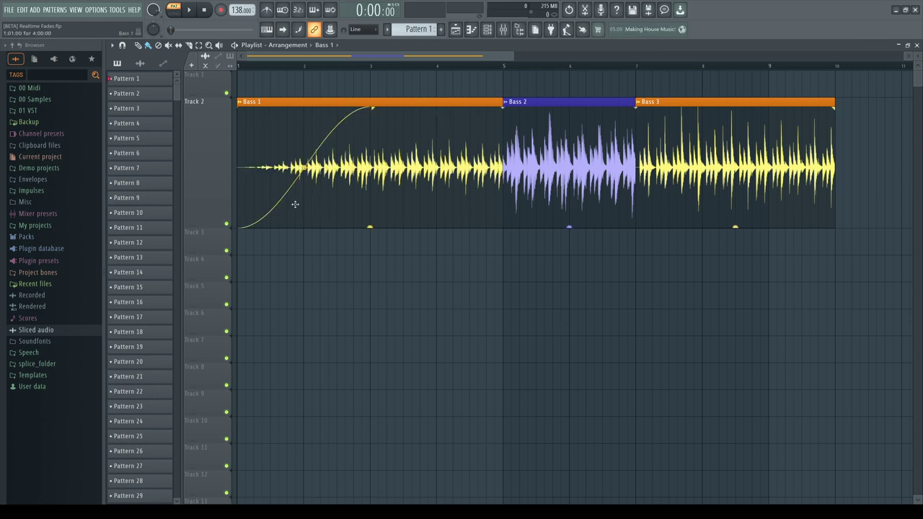
click(207, 67)
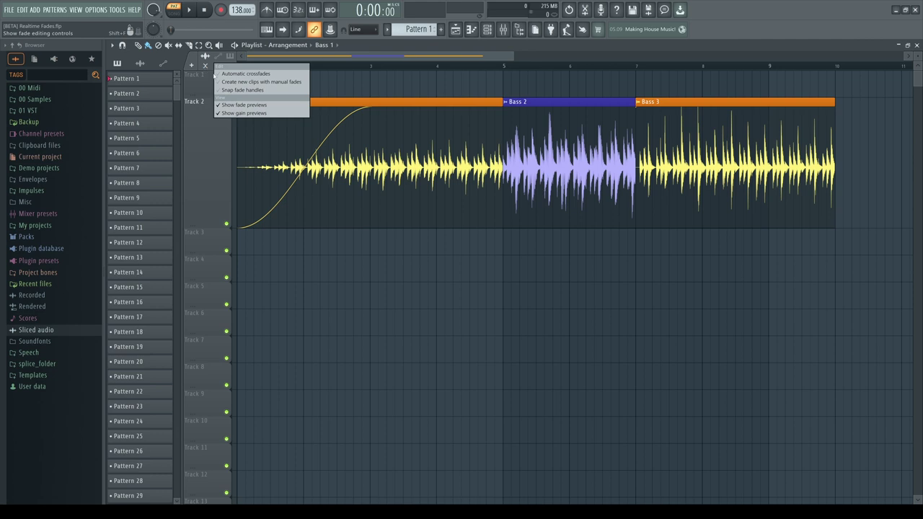
click(231, 106)
click(230, 113)
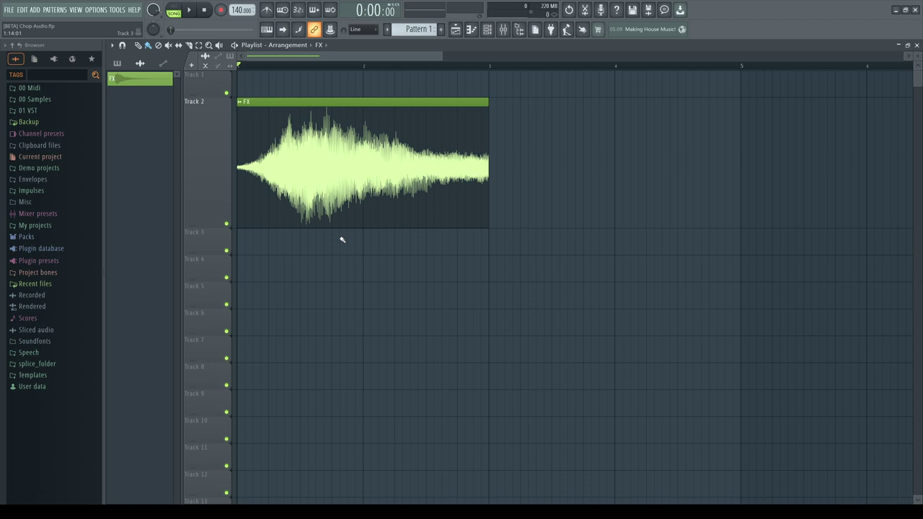
Audition the FX clip, then chop it with Chop > Marching > 1/8 loop.
key(space)
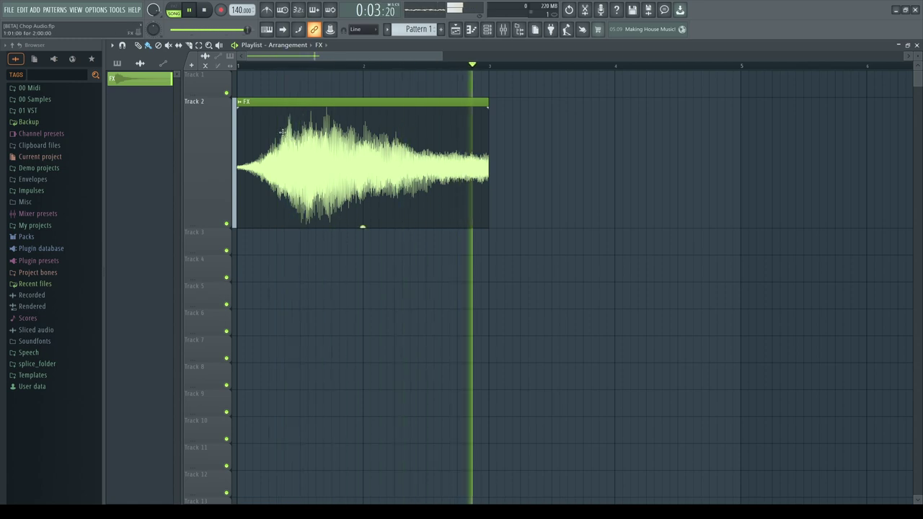
key(space)
click(242, 109)
mouse_move(253, 206)
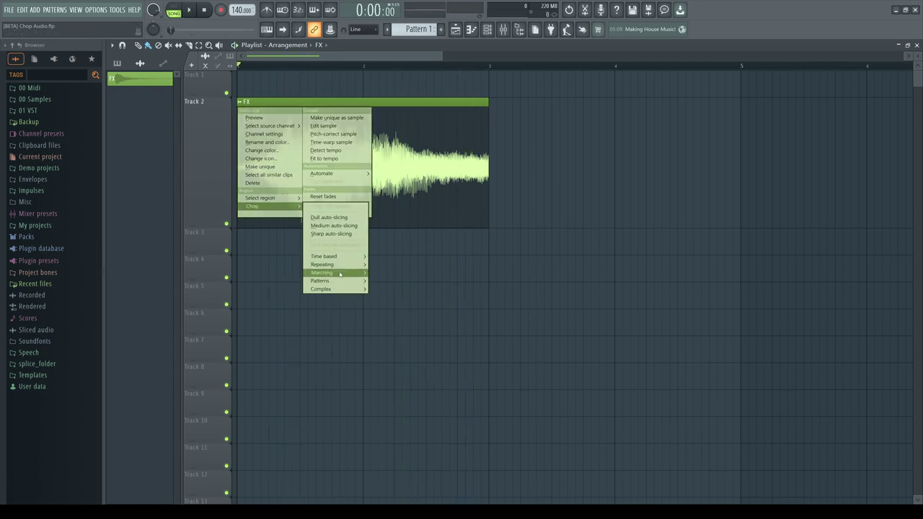
mouse_move(322, 273)
click(382, 290)
Play the chopped FX clip, regenerating a different chop variation with Ctrl+Z.
key(space)
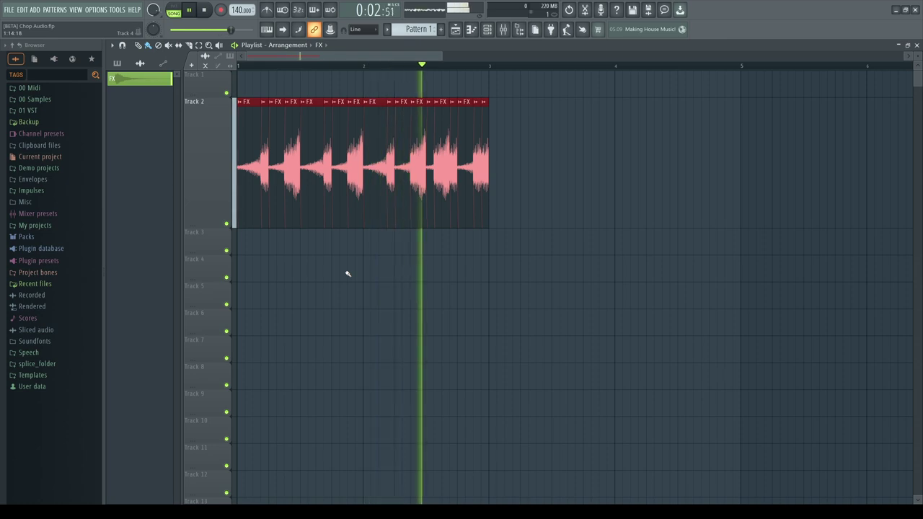
key(ctrl+z)
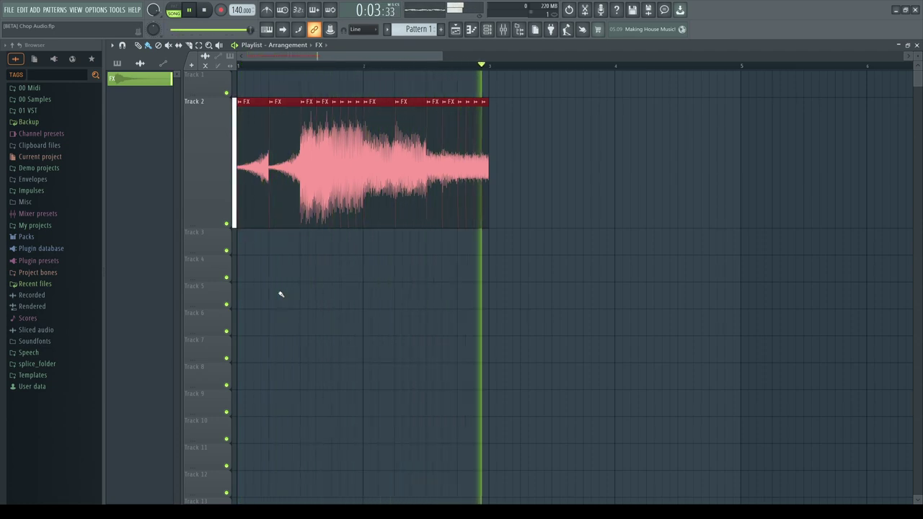
key(space)
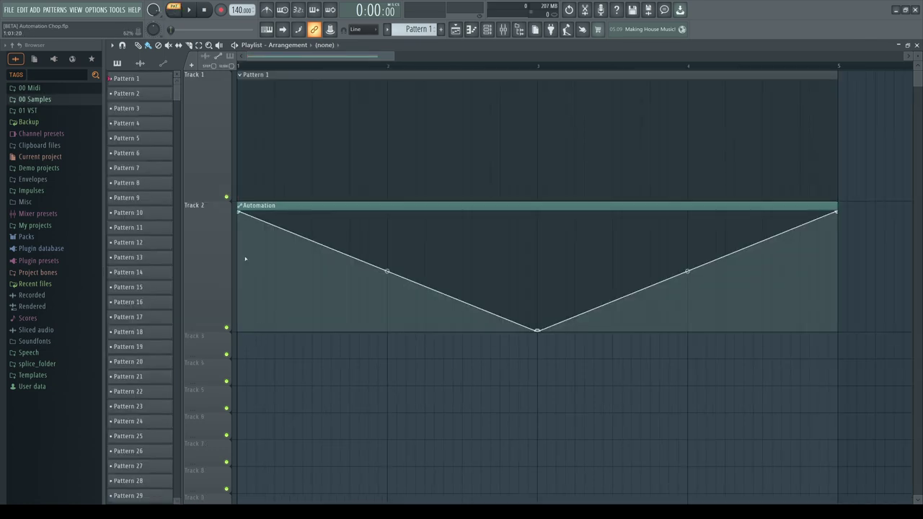
Try chopping the automation clip with Chop > Patterns > Hitmaker, then undo it.
click(240, 206)
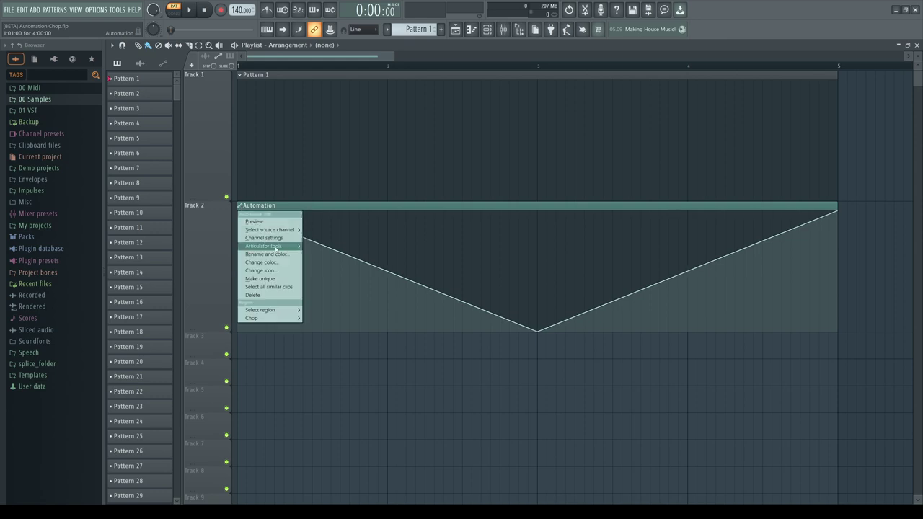
mouse_move(259, 318)
mouse_move(321, 342)
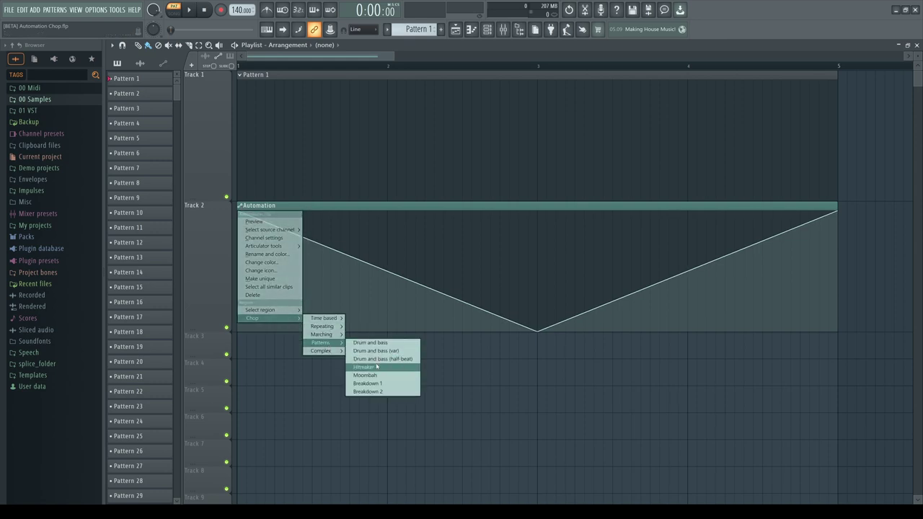
click(377, 368)
key(ctrl+z)
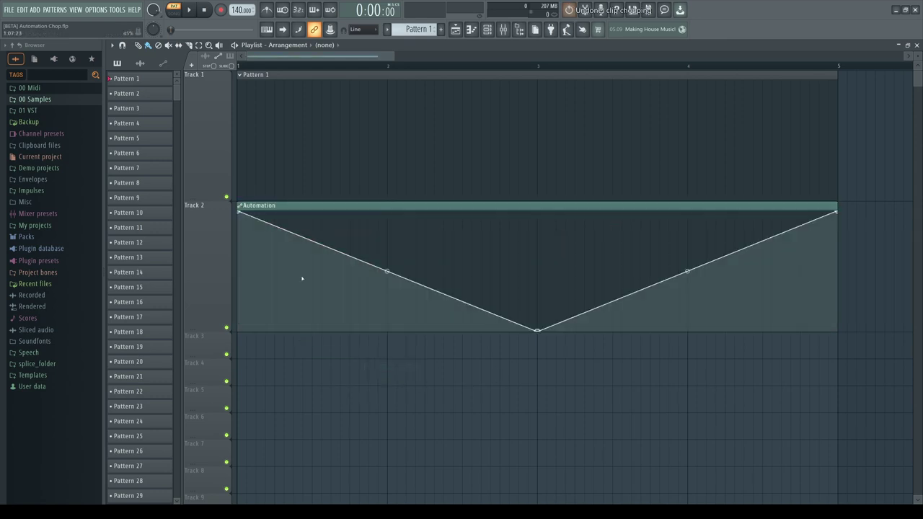
Chop the automation clip with another Chop pattern, giving it a stepped shape.
click(240, 207)
mouse_move(275, 318)
mouse_move(321, 343)
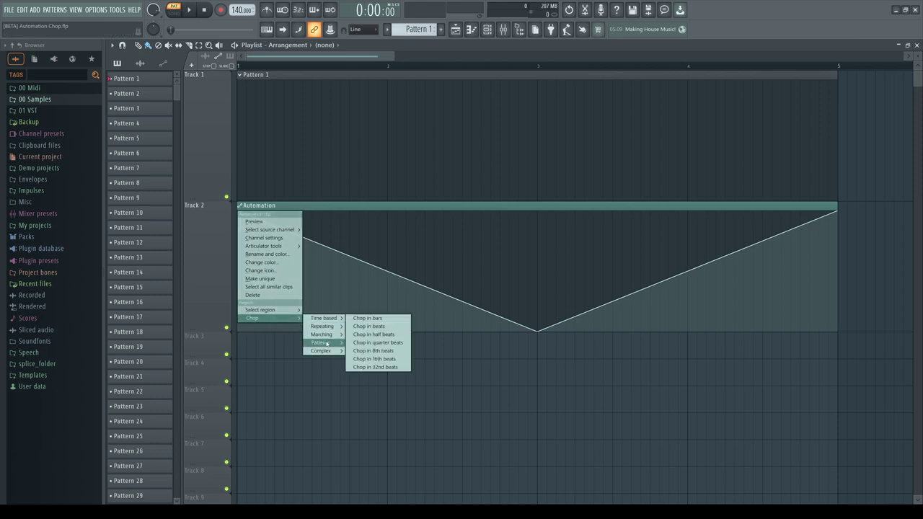
click(373, 344)
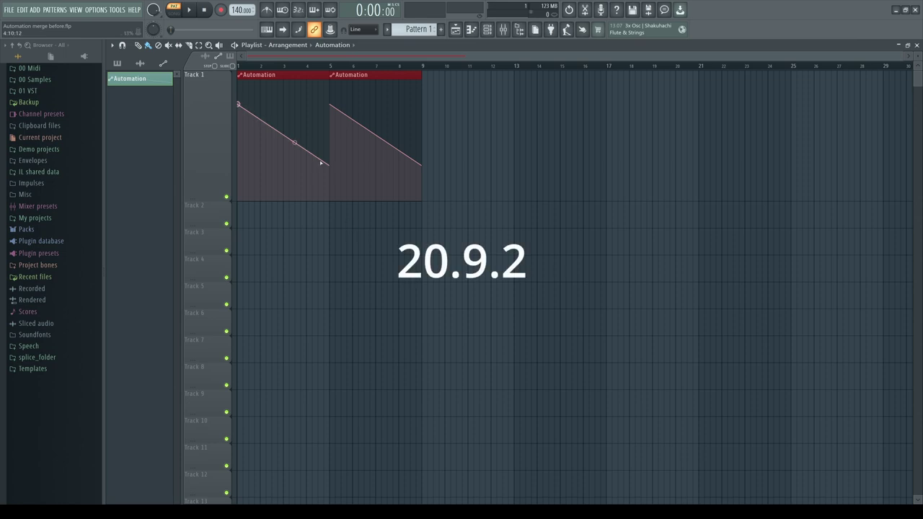
Attempt Edit > Merge automation clips, dismiss the can't-merge warning, then retry with Ctrl+Alt+G.
click(112, 45)
mouse_move(137, 56)
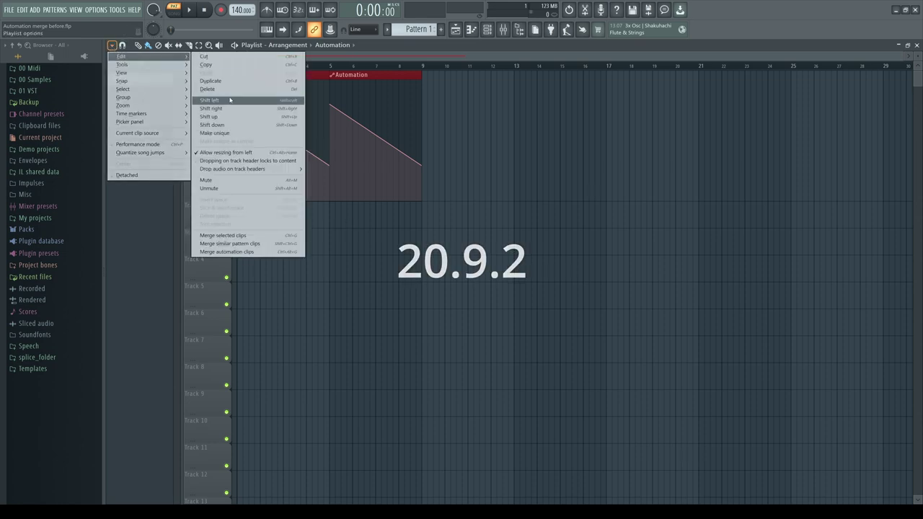
click(250, 251)
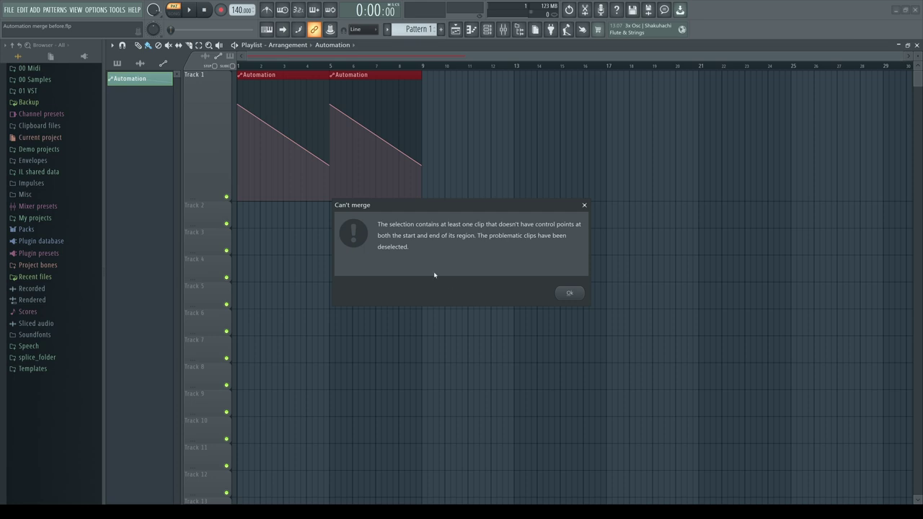
click(569, 293)
click(138, 81)
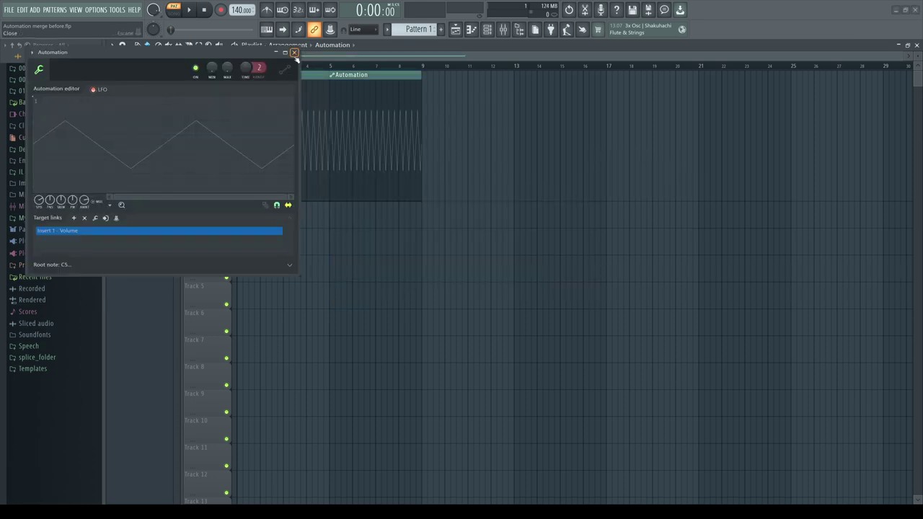
key(ctrl+alt+g)
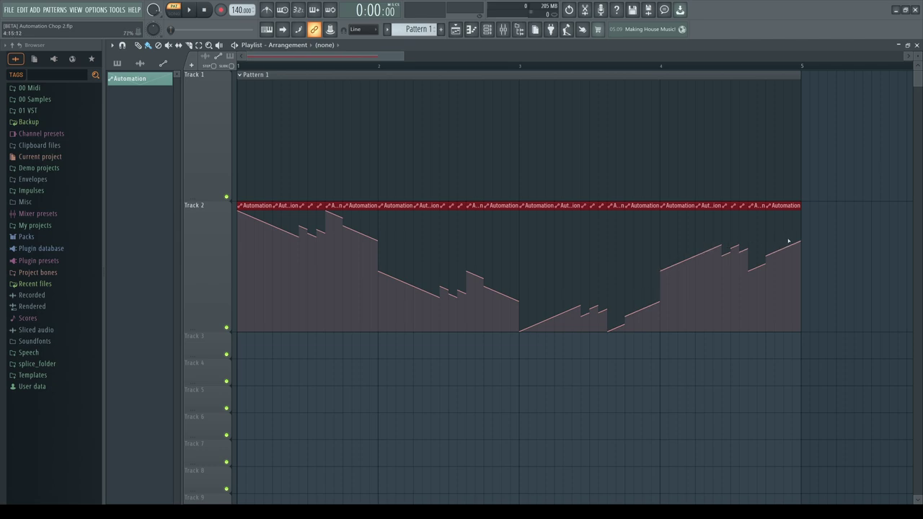
Merge the chopped automation clips at lower sensitivity, then undo back to separate clips.
key(ctrl+g)
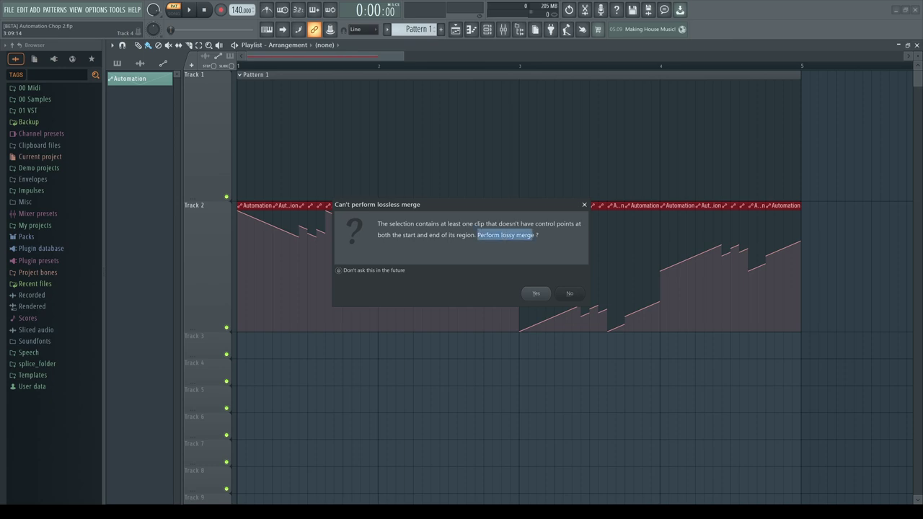
click(536, 293)
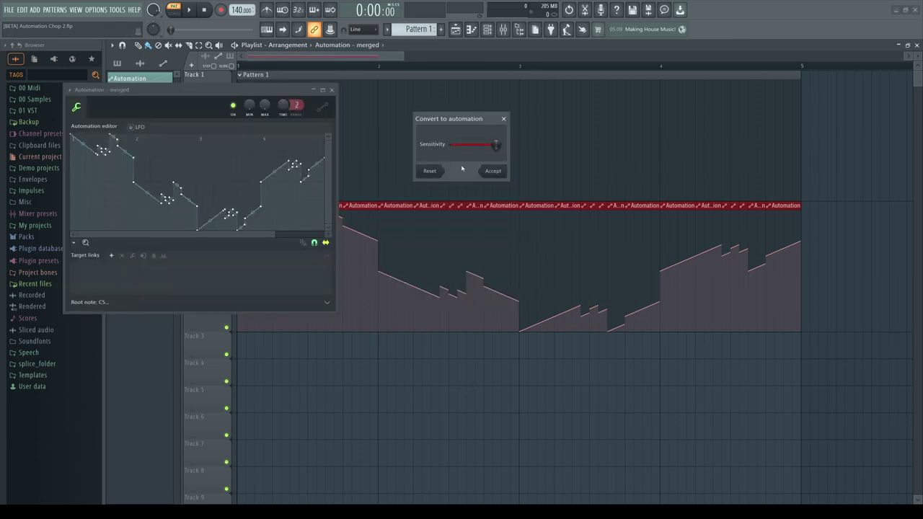
mouse_move(500, 153)
mouse_down()
mouse_move(450, 149)
mouse_move(498, 146)
mouse_up()
click(493, 171)
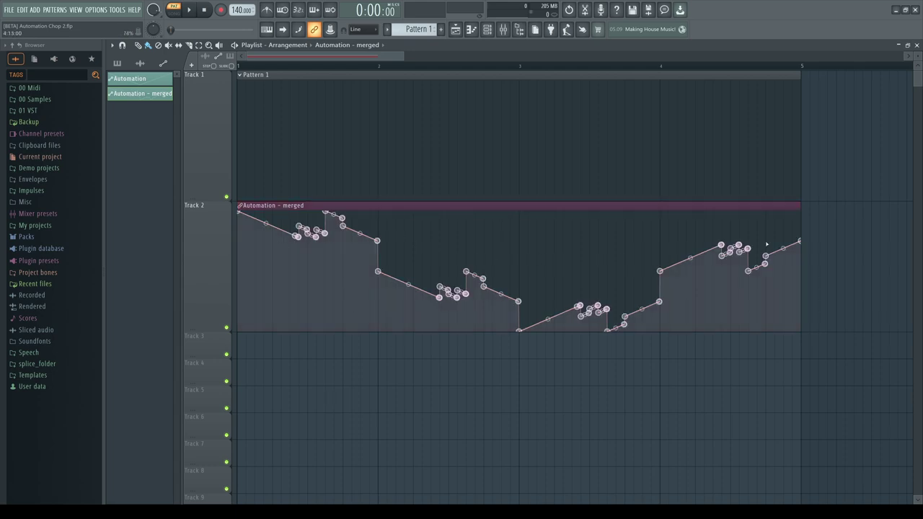
key(ctrl+z)
key(ctrl+z)
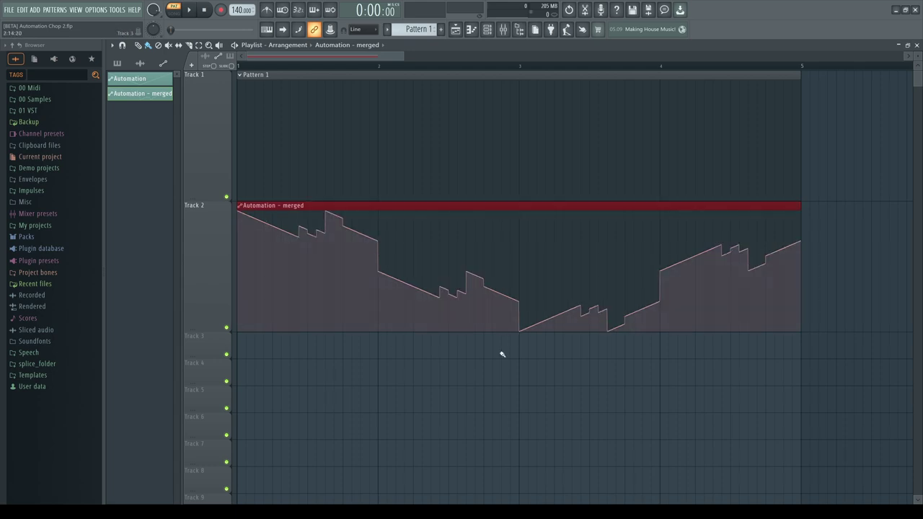
Switch the automation to a triangle LFO, then merge it into one lower-sensitivity 'Automation - merged' clip.
click(149, 83)
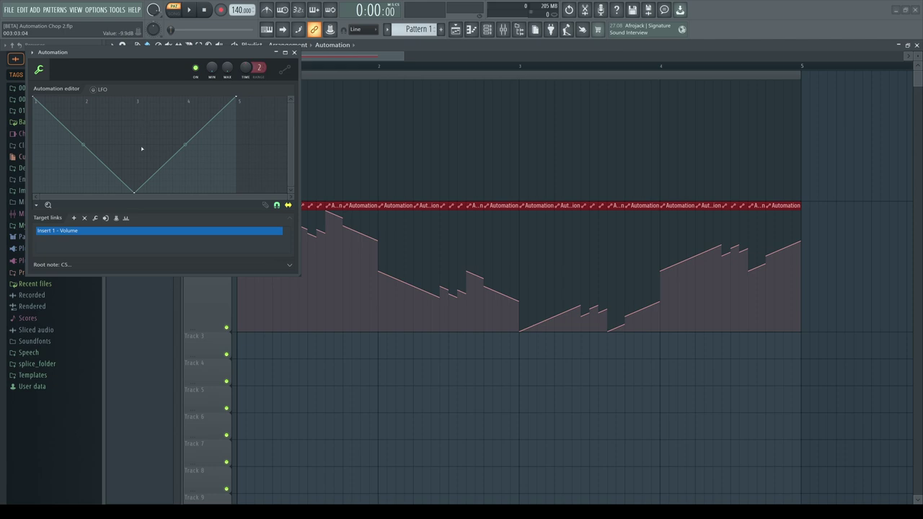
click(95, 89)
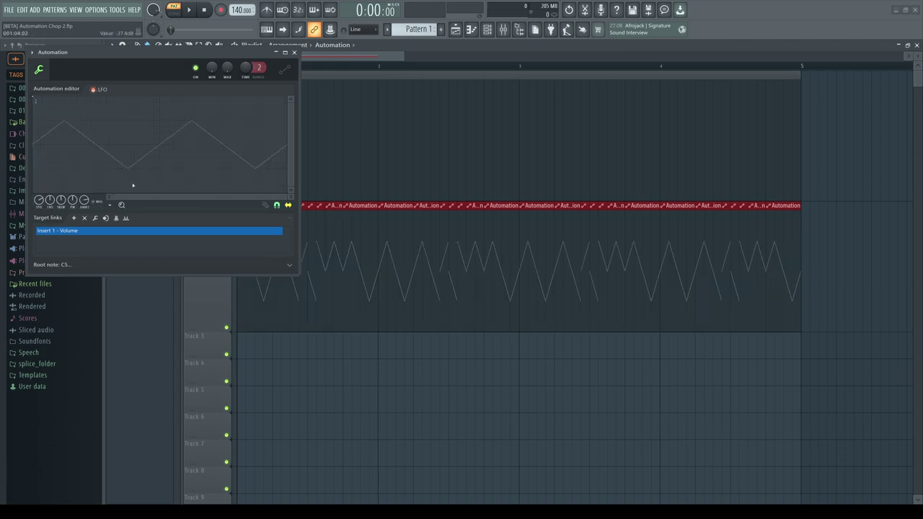
click(294, 52)
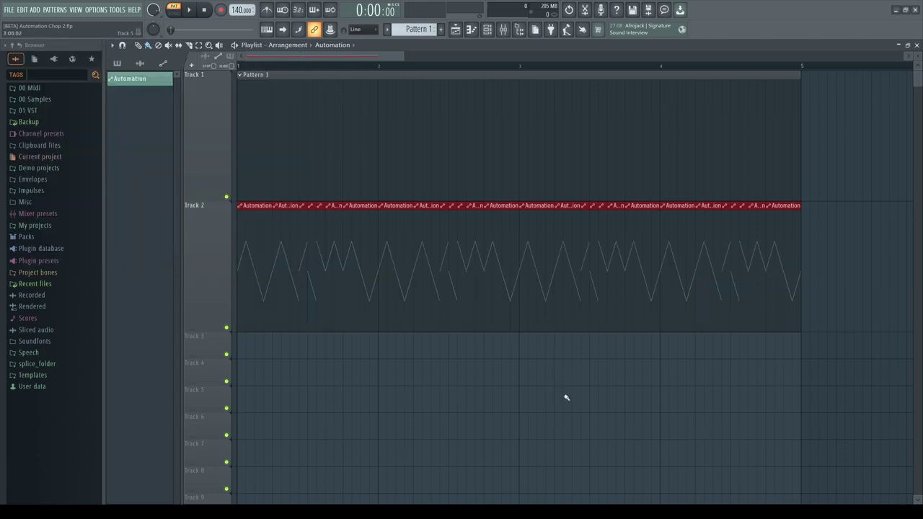
key(ctrl+alt+c)
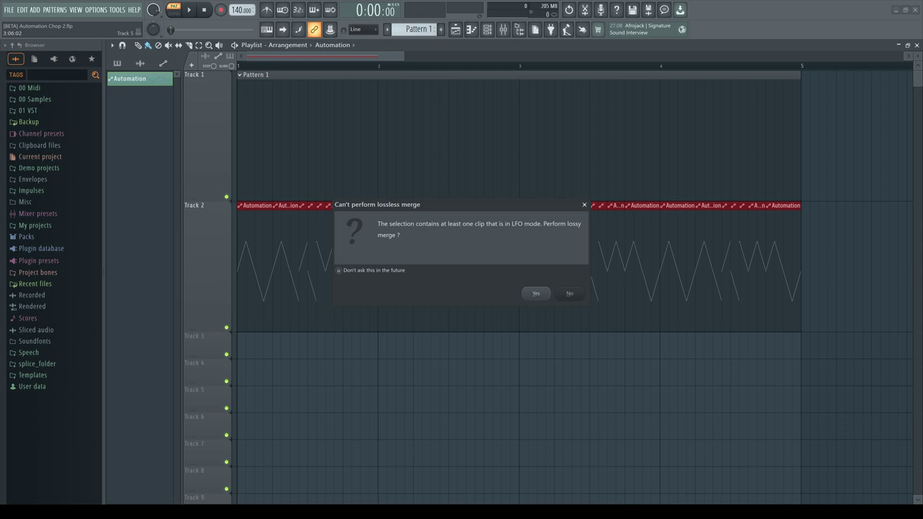
click(534, 294)
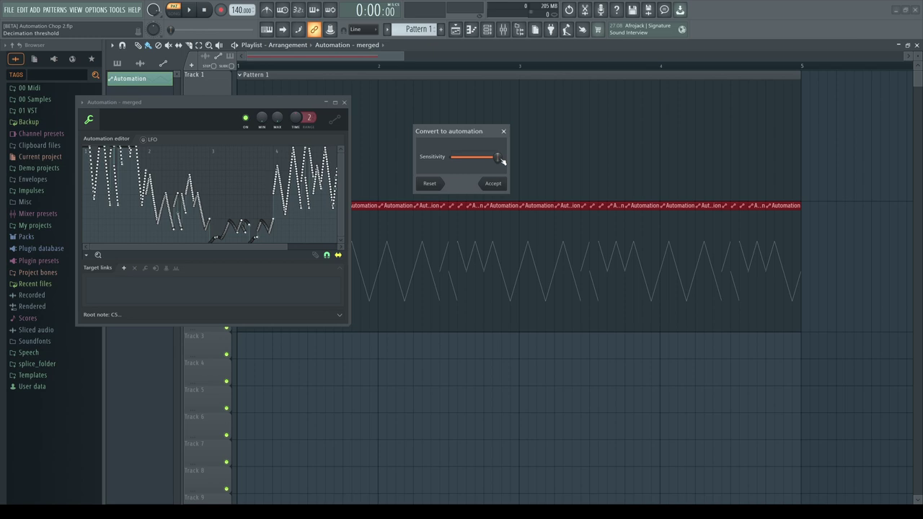
drag(499, 158, 468, 160)
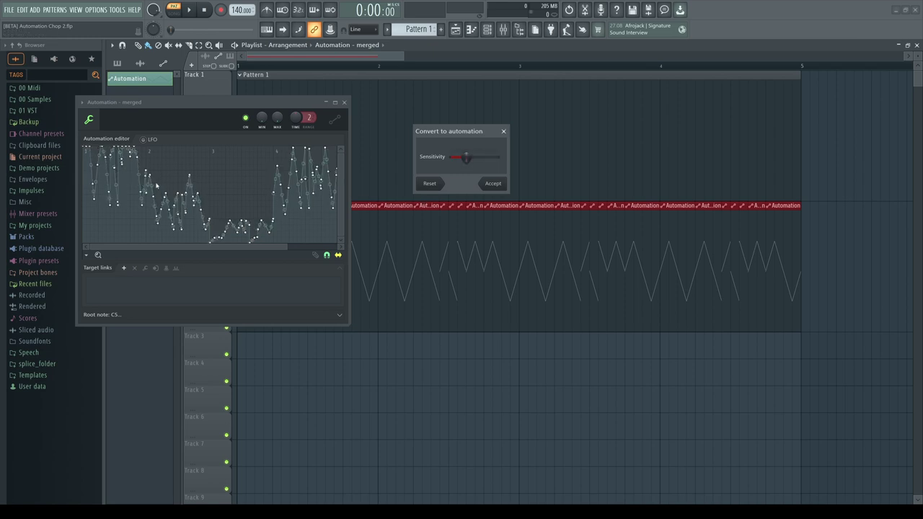
click(492, 184)
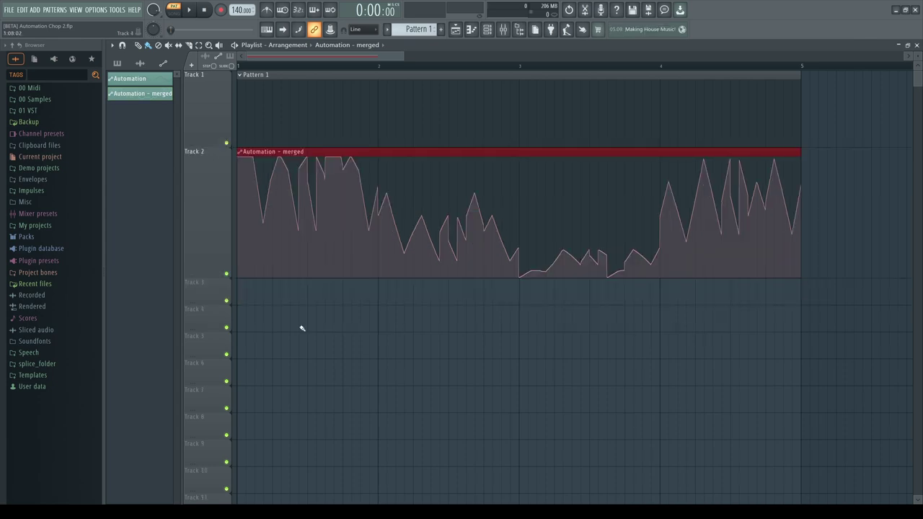
Convert the merged automation's target into Insert 1 volume events in Pattern 1.
click(153, 96)
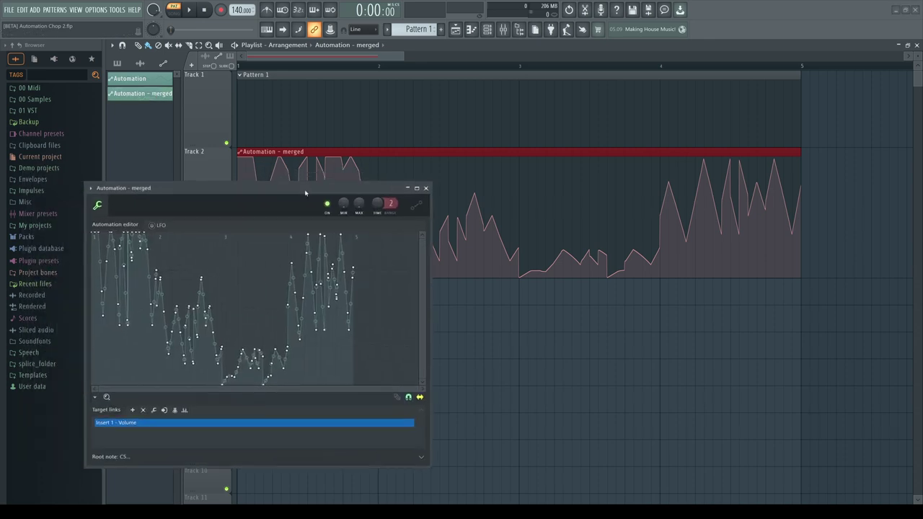
drag(305, 192, 434, 141)
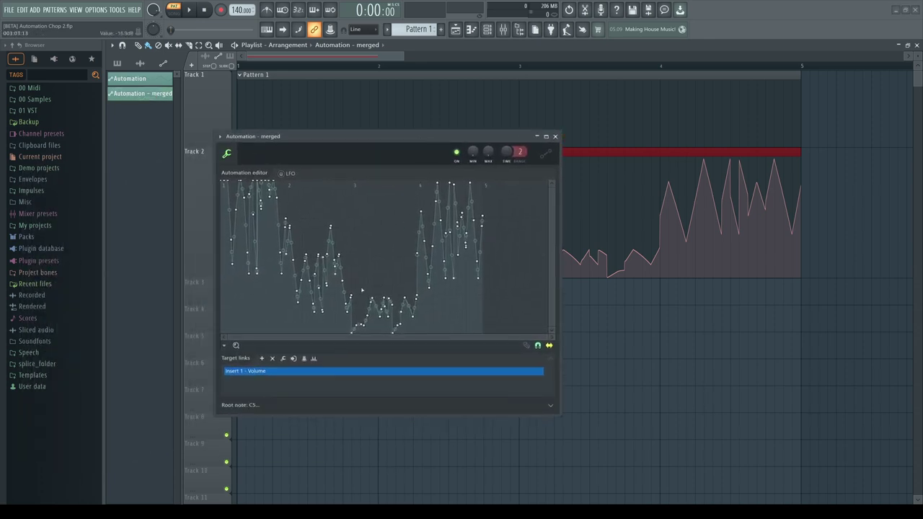
click(316, 359)
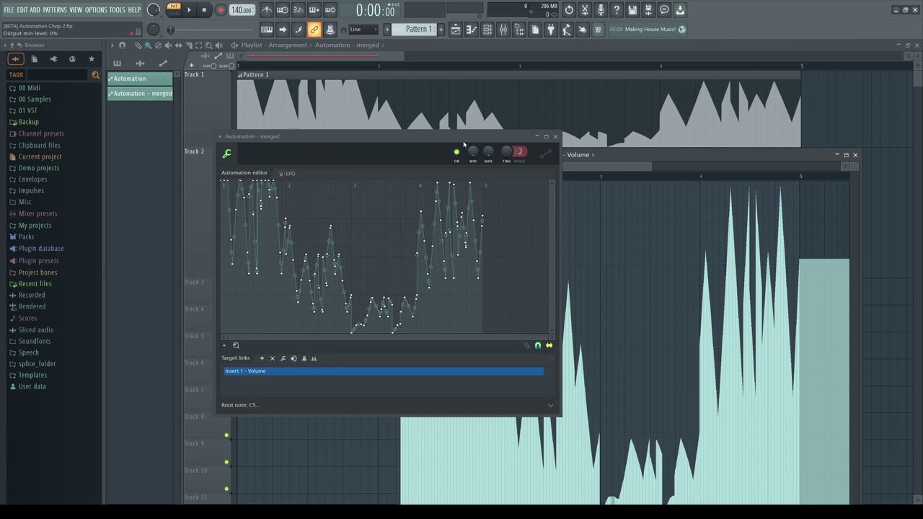
Draw a rising ramp of volume values in the Events editor just after bar 3.
drag(464, 144, 289, 177)
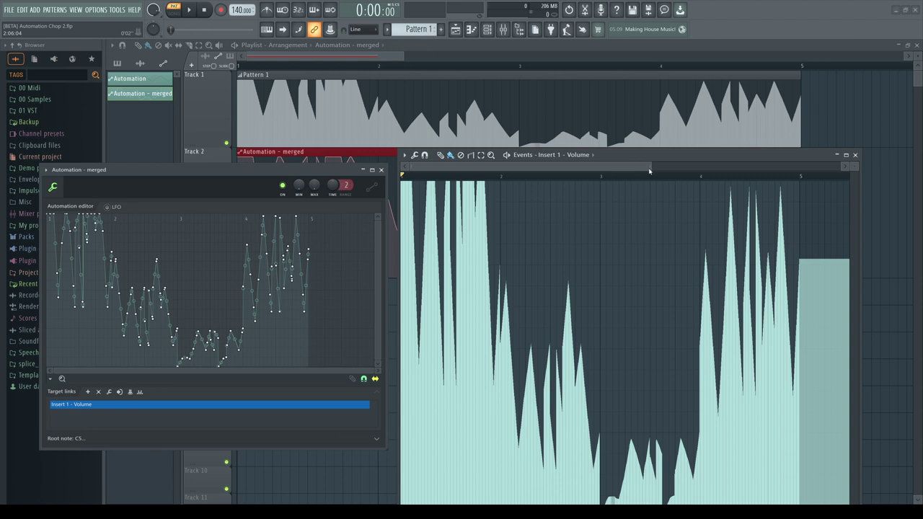
drag(652, 168, 540, 172)
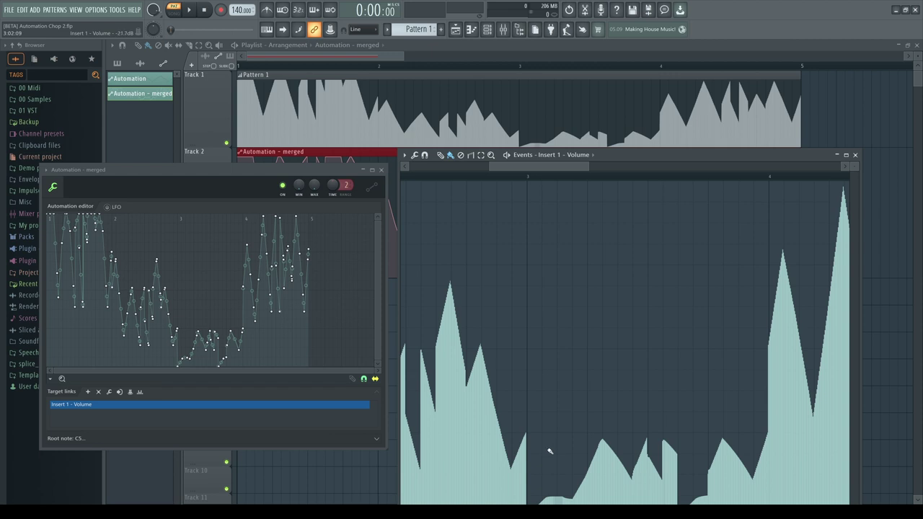
drag(545, 453, 650, 372)
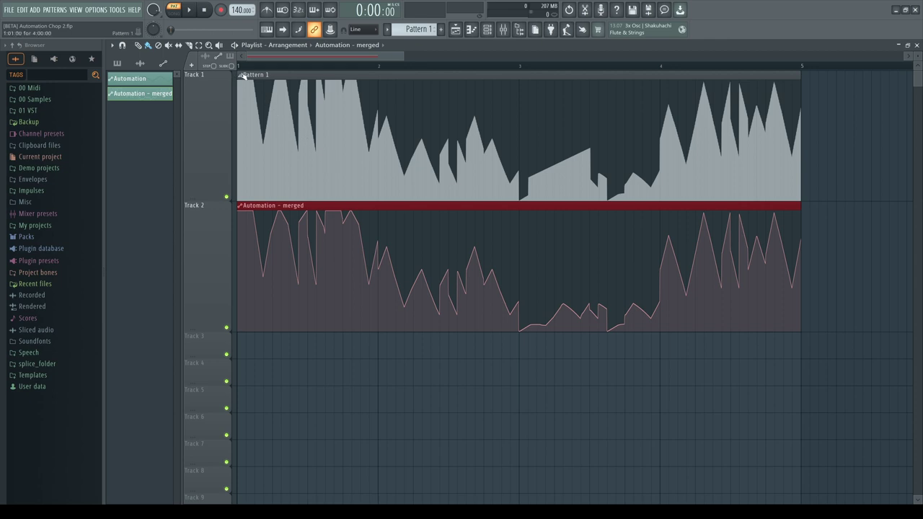
Chop Pattern 1 with Chop > Complex > Beat shuffle and play the song.
click(243, 76)
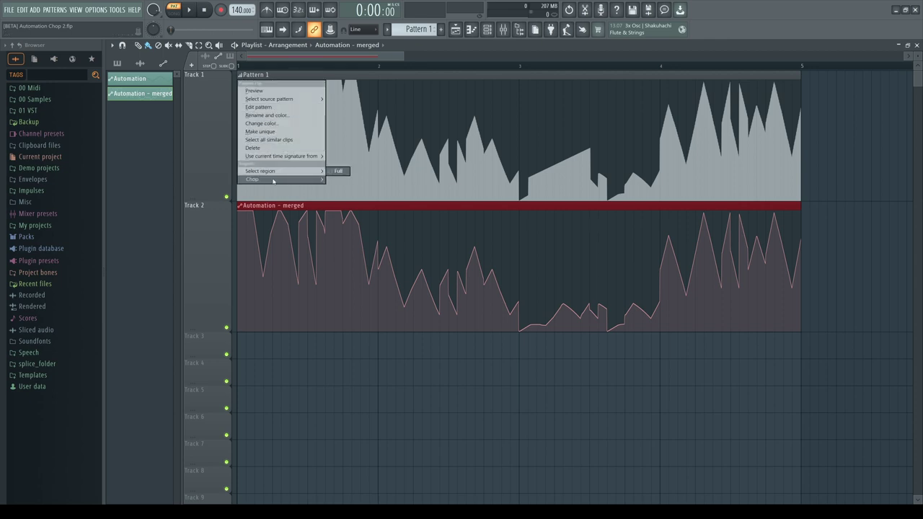
mouse_move(273, 180)
mouse_move(348, 216)
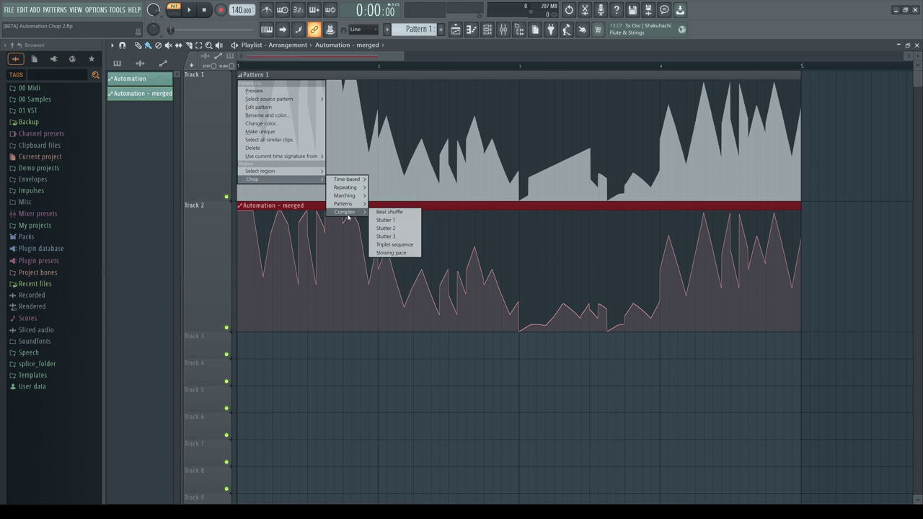
click(389, 212)
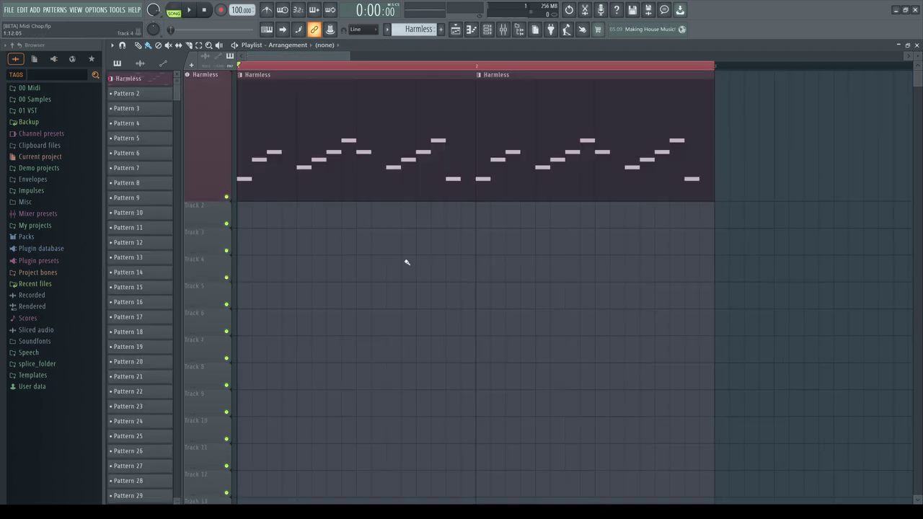
key(space)
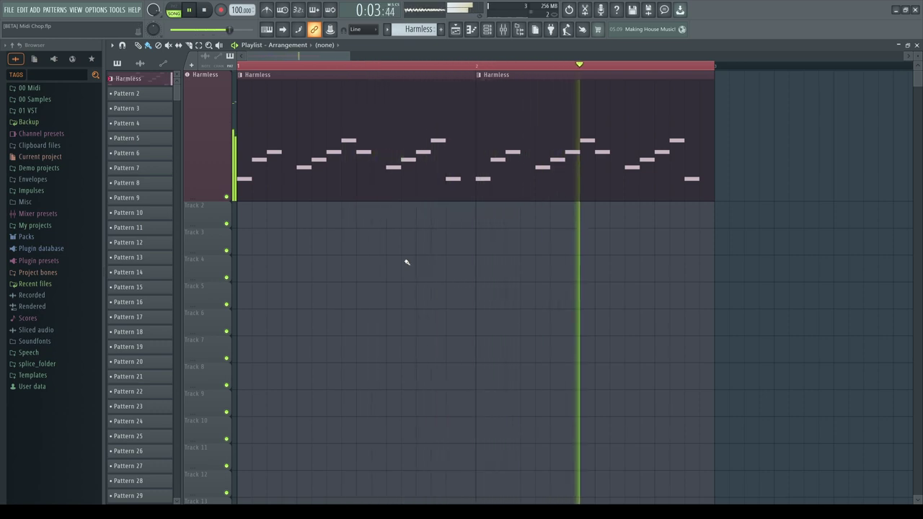
Chop the second Harmless clip with Chop > Patterns > Drum and bass and audition the result.
key(space)
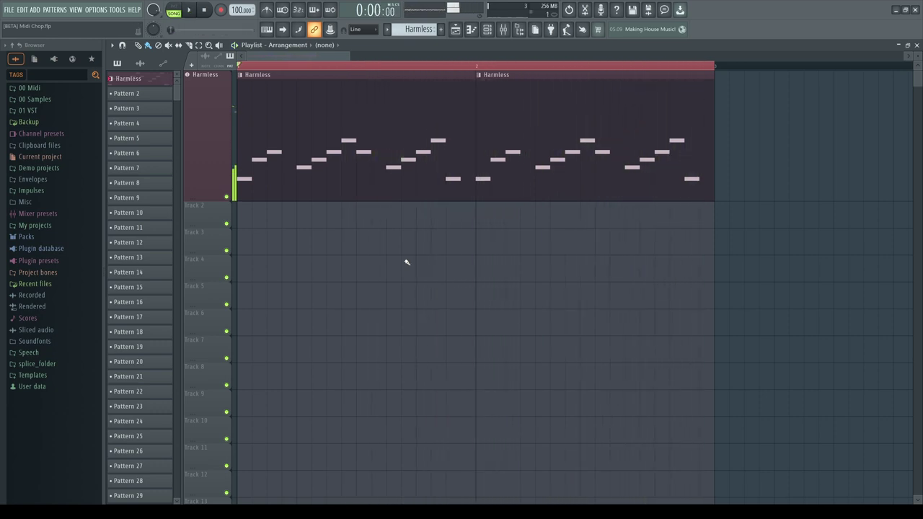
click(478, 77)
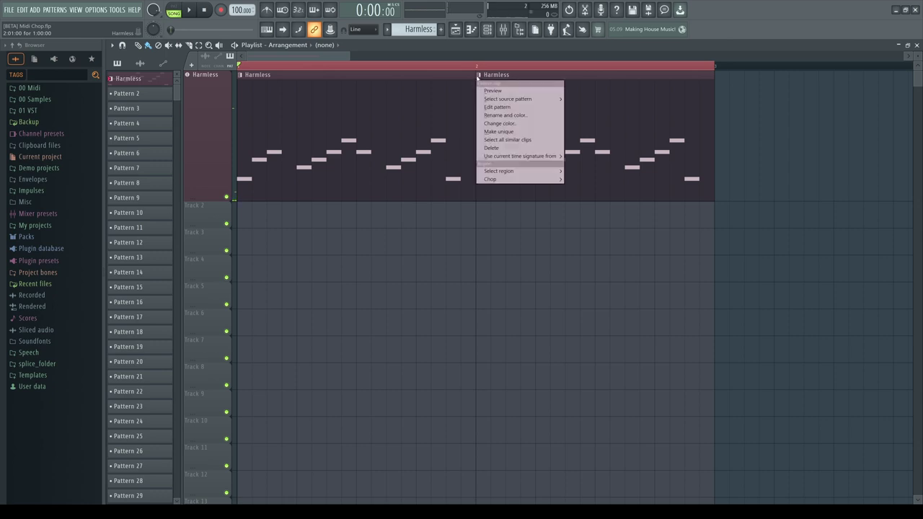
mouse_move(508, 184)
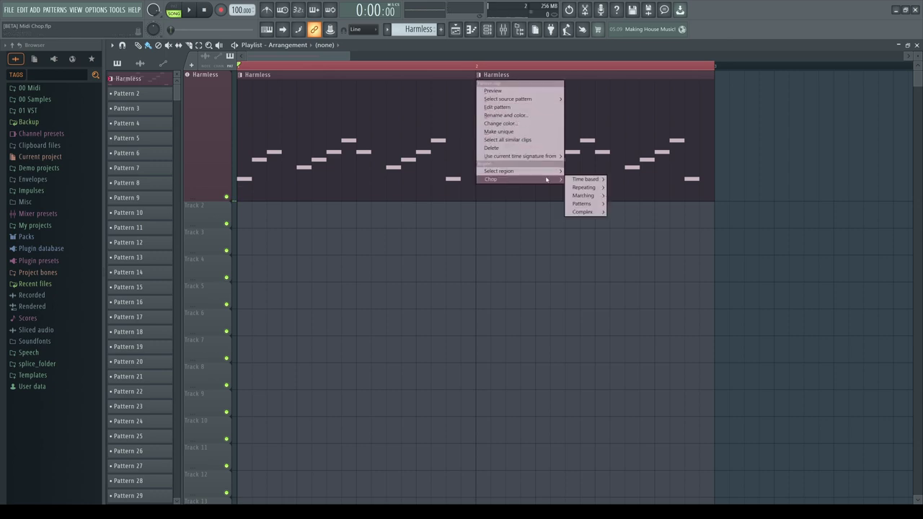
mouse_move(584, 204)
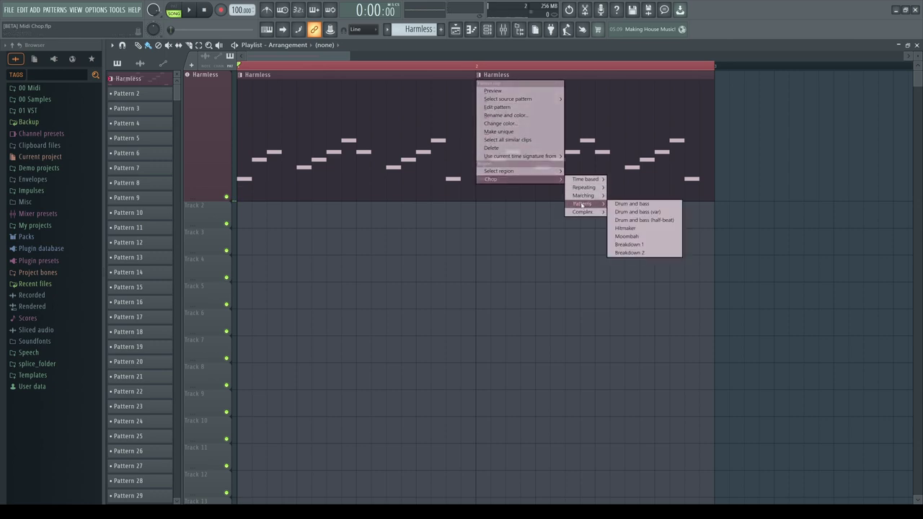
click(638, 212)
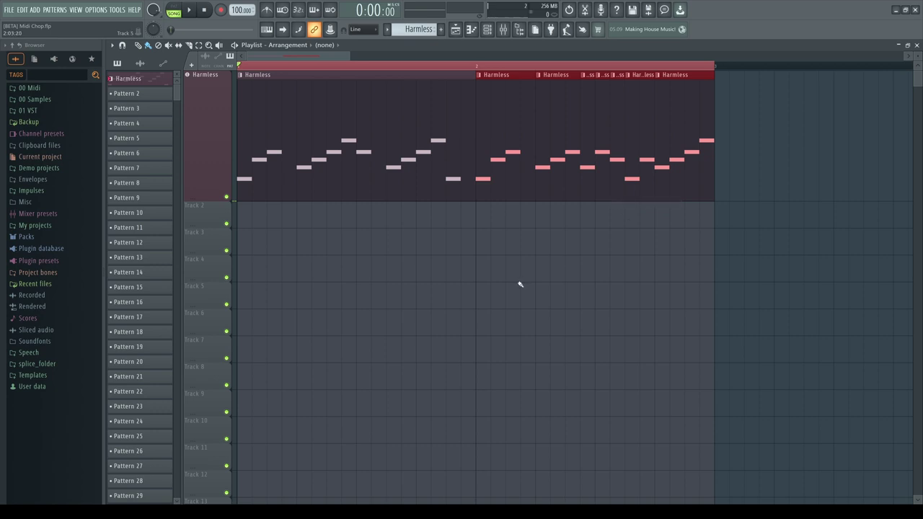
key(space)
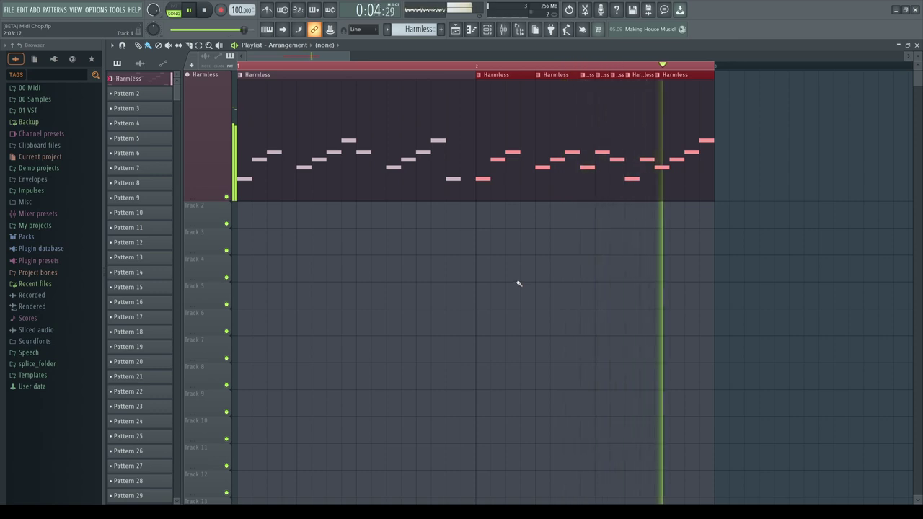
key(space)
Undo the drum-and-bass chop and re-chop the second Harmless clip with Complex > Stutter 3.
key(ctrl+z)
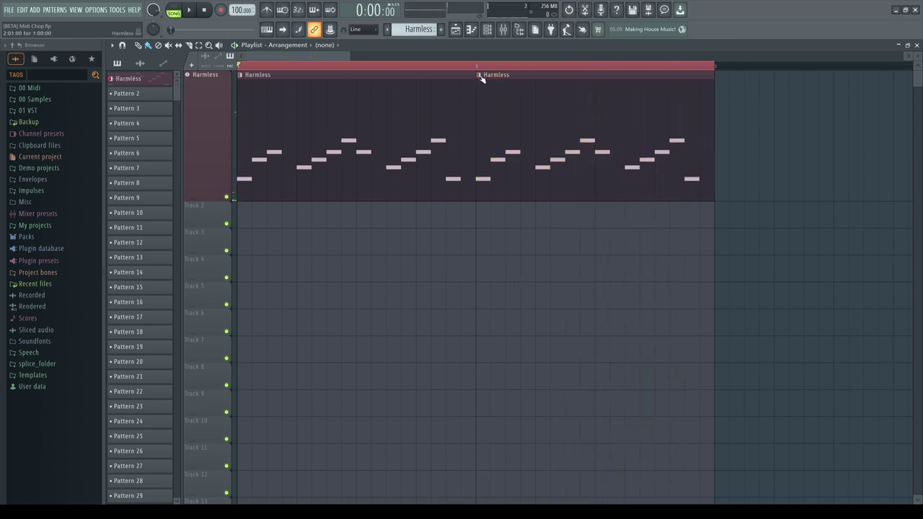
click(480, 75)
mouse_move(509, 179)
mouse_move(586, 211)
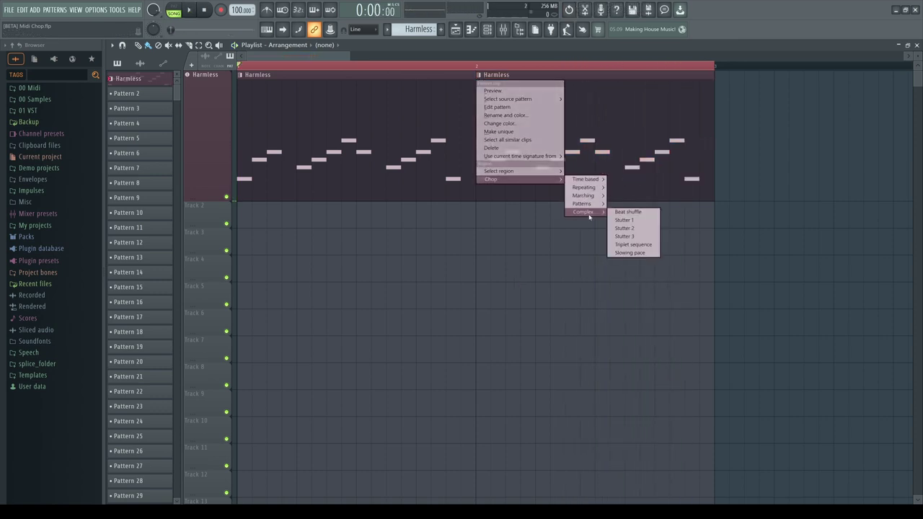
click(627, 235)
Play the stutter-chopped melody, then play the second chopped example.
key(space)
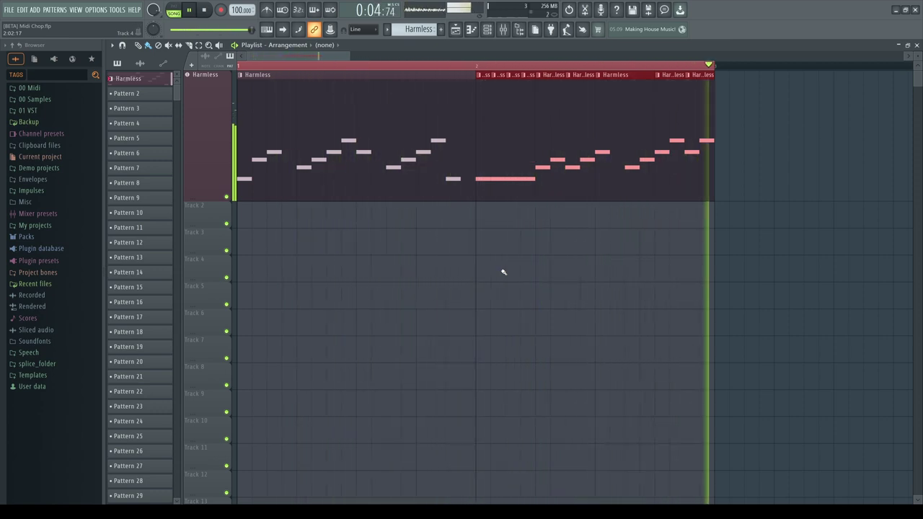
key(space)
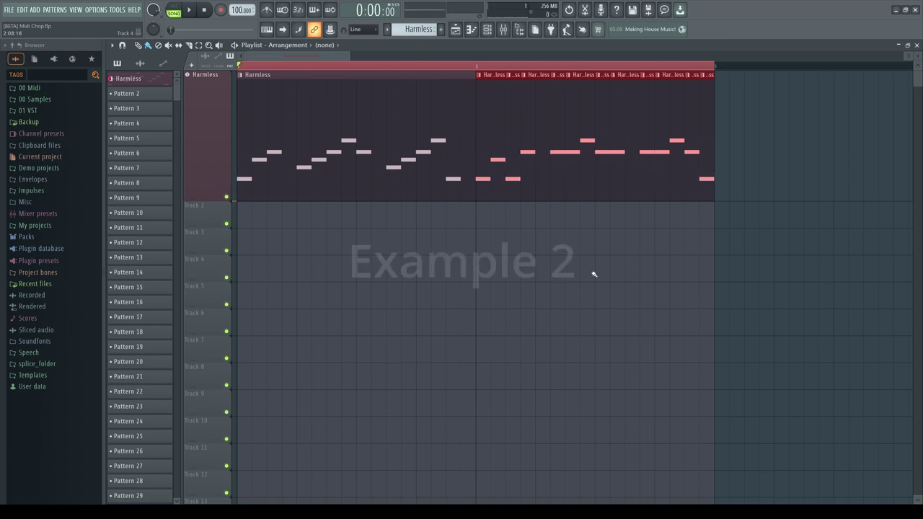
key(space)
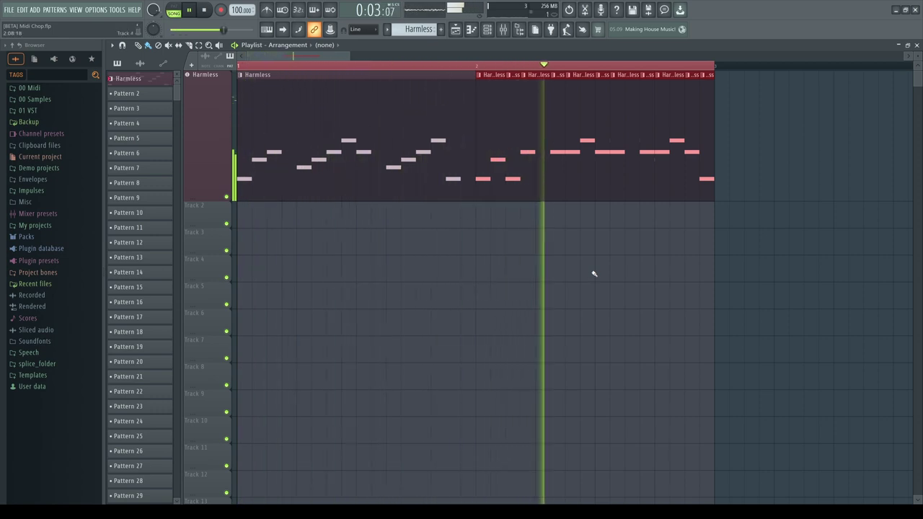
key(space)
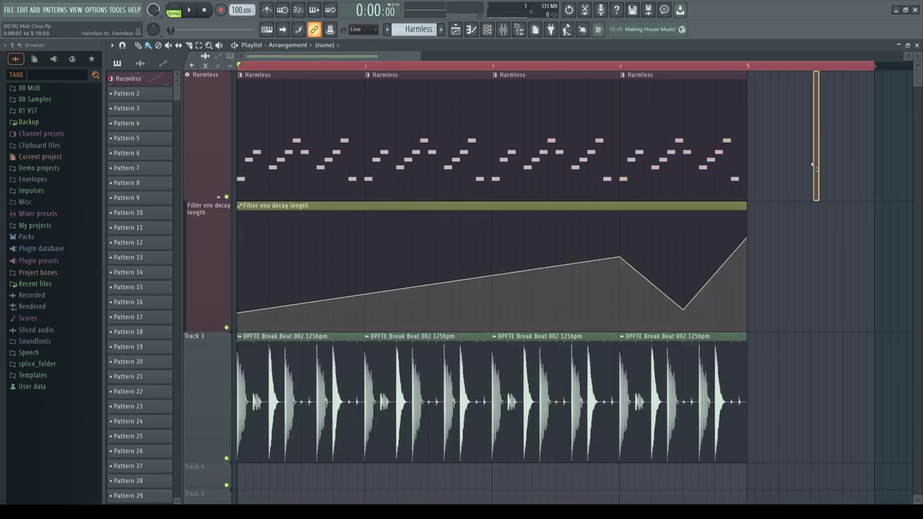
Chop the last-bar Harmless, filter decay and Break Beat clips with Slowing pace, then play.
drag(820, 71, 692, 356)
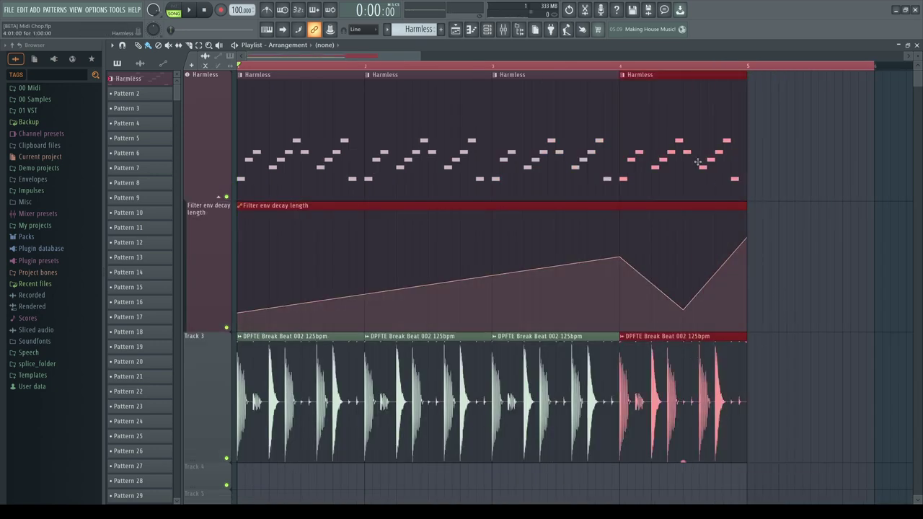
click(625, 78)
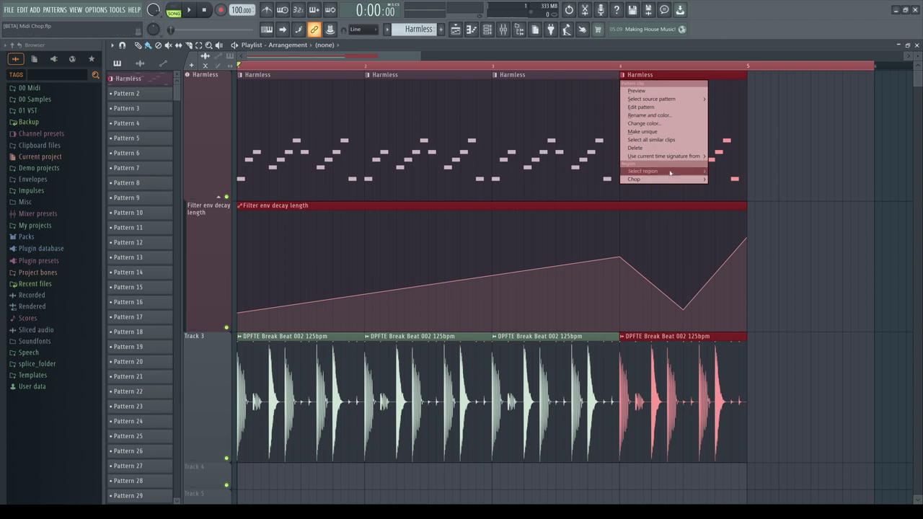
mouse_move(671, 182)
mouse_move(729, 211)
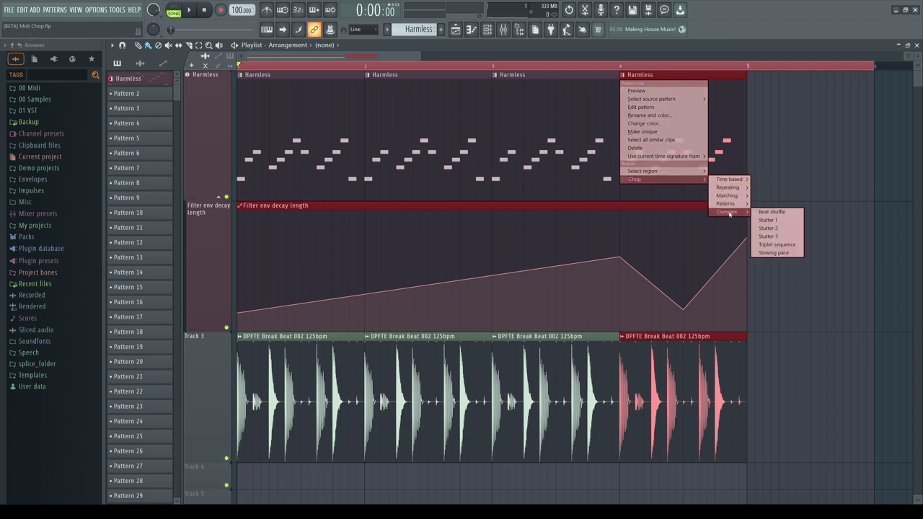
click(767, 254)
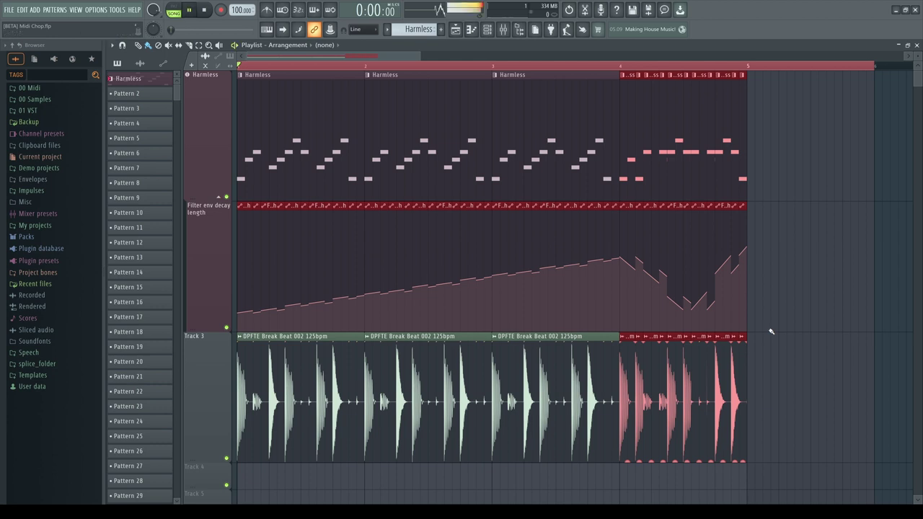
key(space)
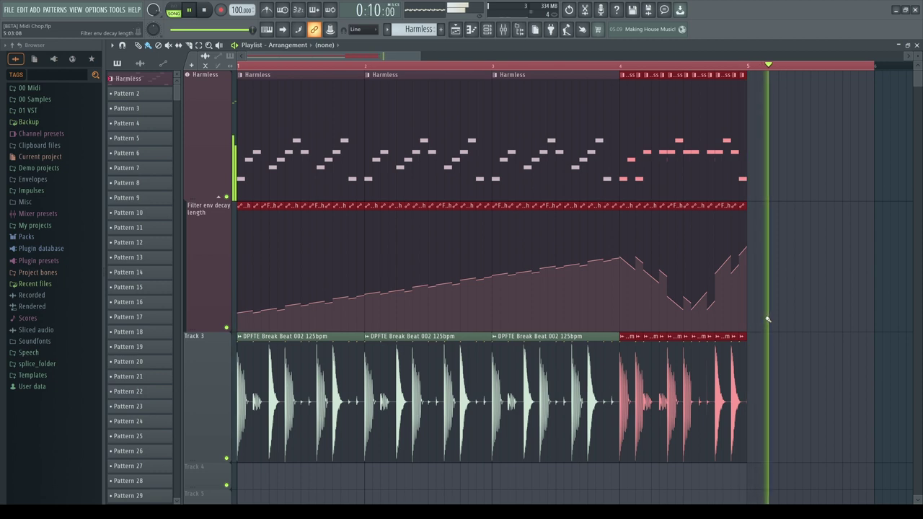
key(space)
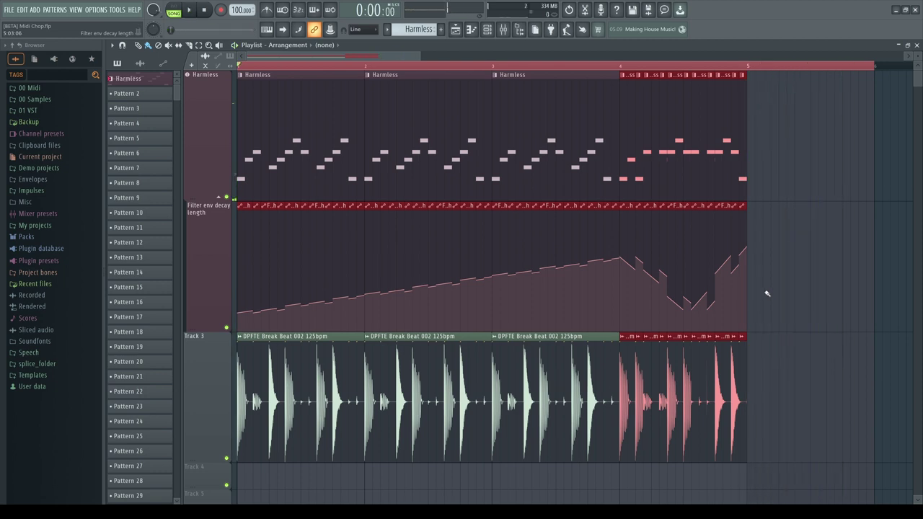